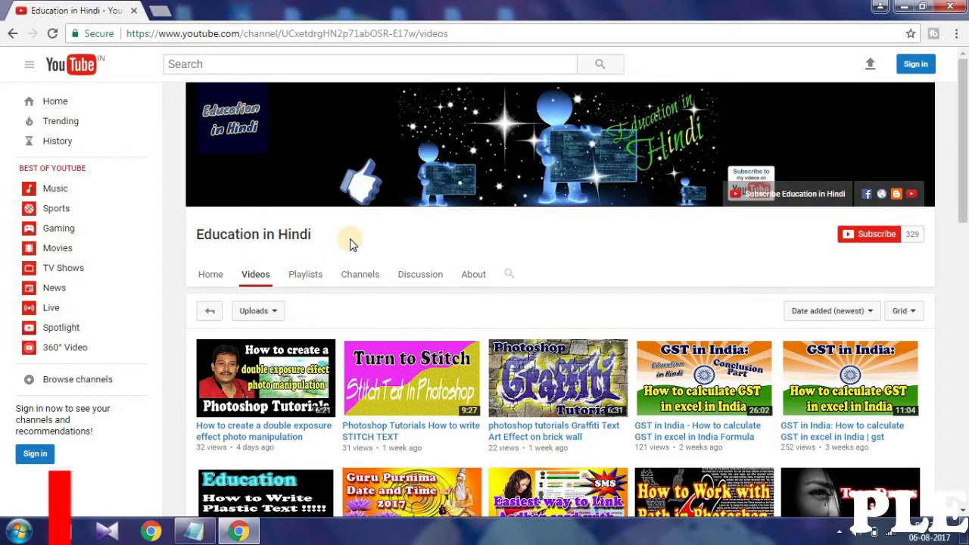
# Step: Go to brusheezy.com/brushes in a new browser tab
pyautogui.click(160, 10)
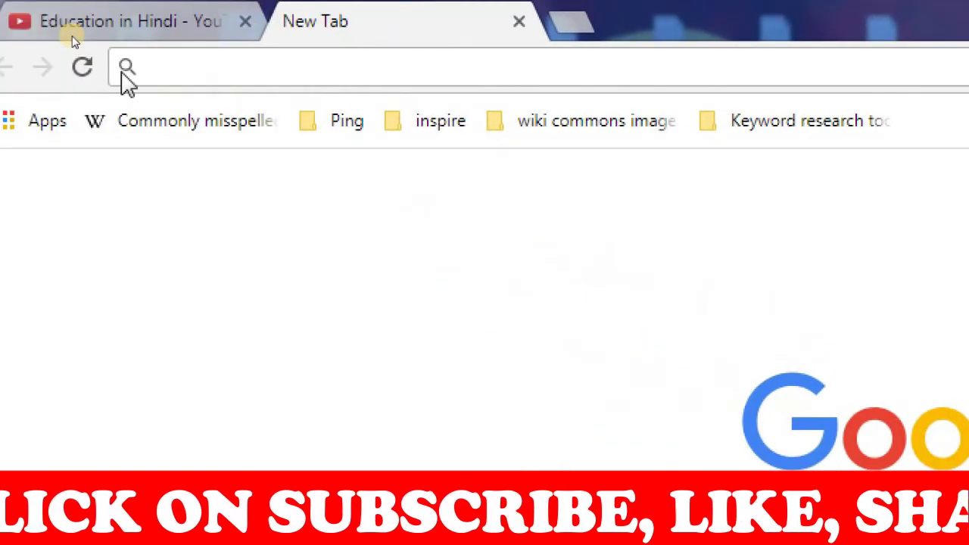
pyautogui.click(122, 73)
pyautogui.write('www.')
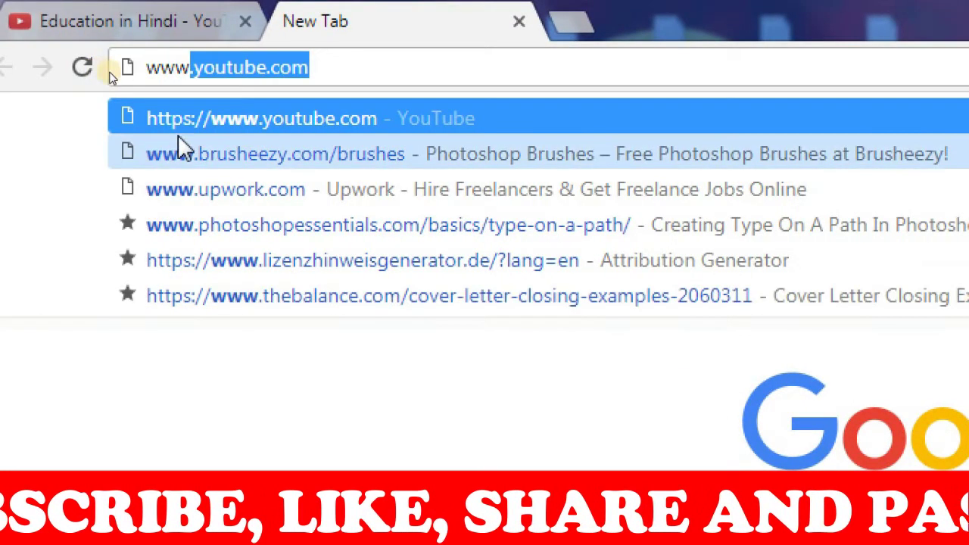
pyautogui.click(214, 155)
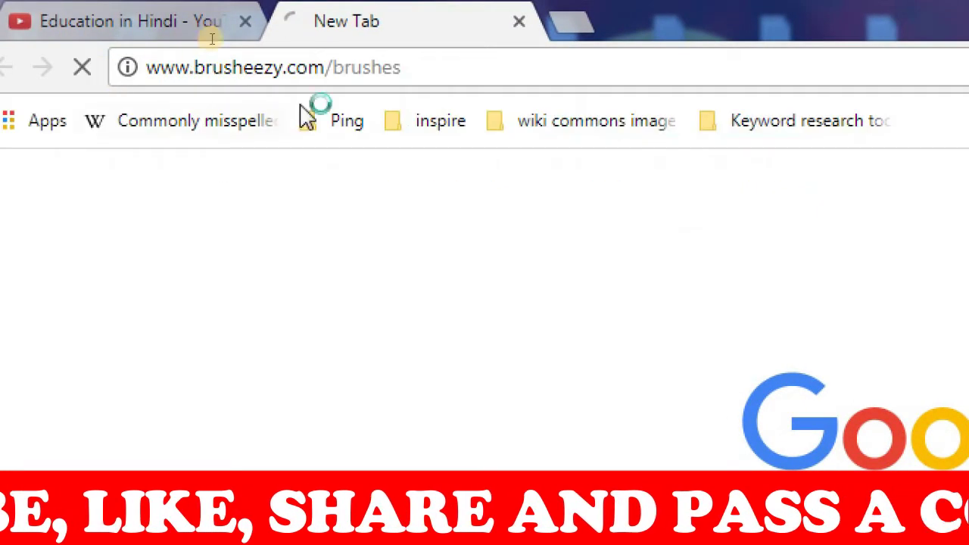
# Step: Scroll the Photoshop Brushes listing down to the Fire Photoshop Brushes 4 thumbnail
pyautogui.click(488, 69)
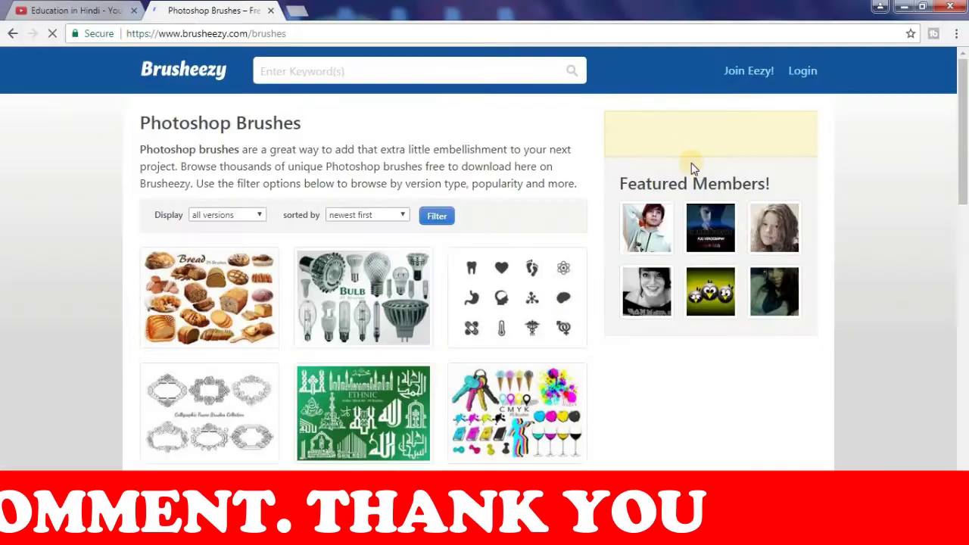
pyautogui.moveTo(965, 88)
pyautogui.mouseDown()
pyautogui.moveTo(965, 297)
pyautogui.moveTo(964, 265)
pyautogui.mouseUp()
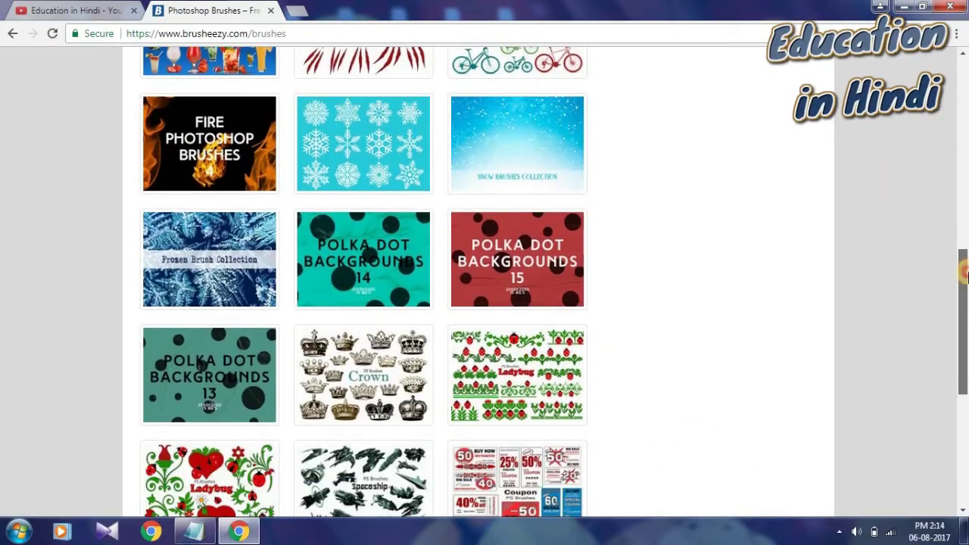
pyautogui.moveTo(965, 265); pyautogui.dragTo(964, 366)
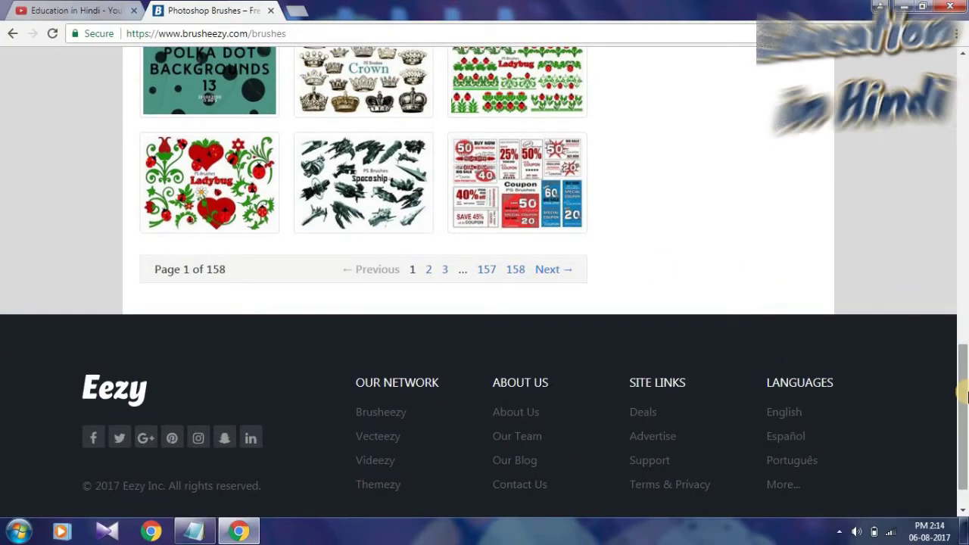
pyautogui.moveTo(965, 394); pyautogui.dragTo(965, 252)
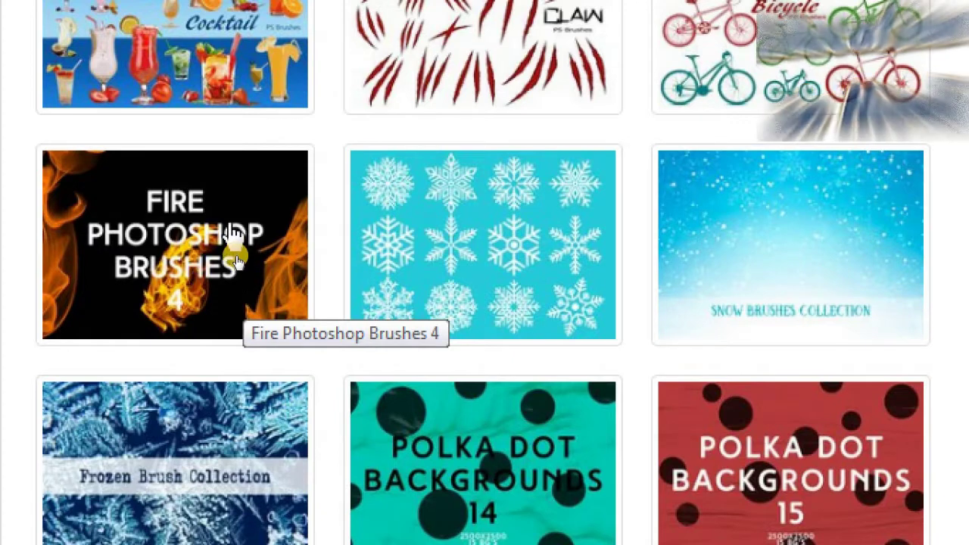
# Step: Download the free Fire Photoshop Brushes 4 zip from its Brusheezy page and dismiss the countdown popup
pyautogui.click(250, 208)
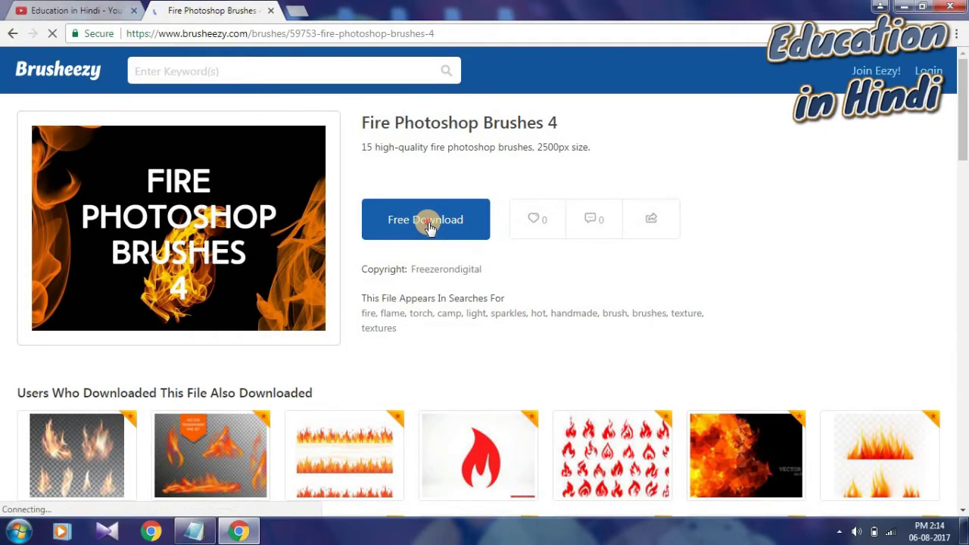
pyautogui.click(429, 223)
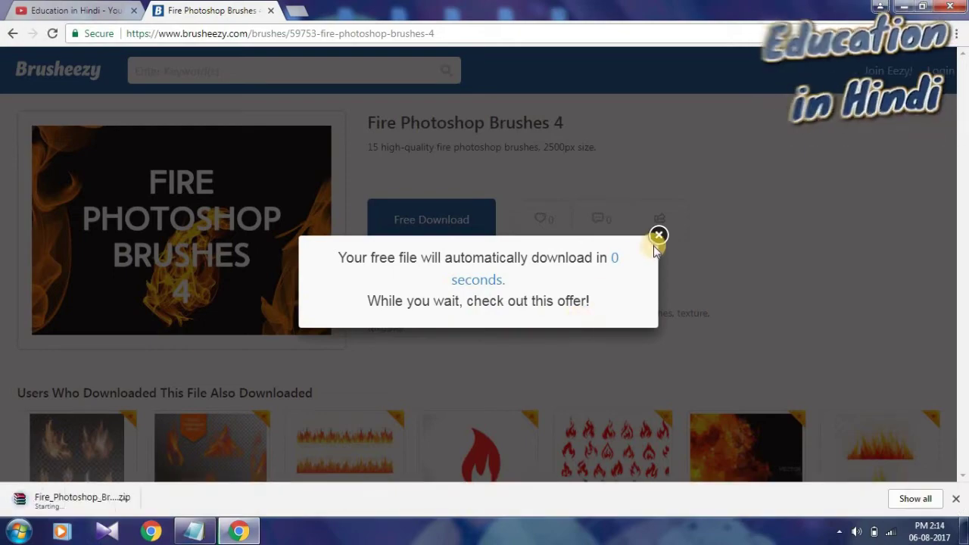
pyautogui.click(660, 221)
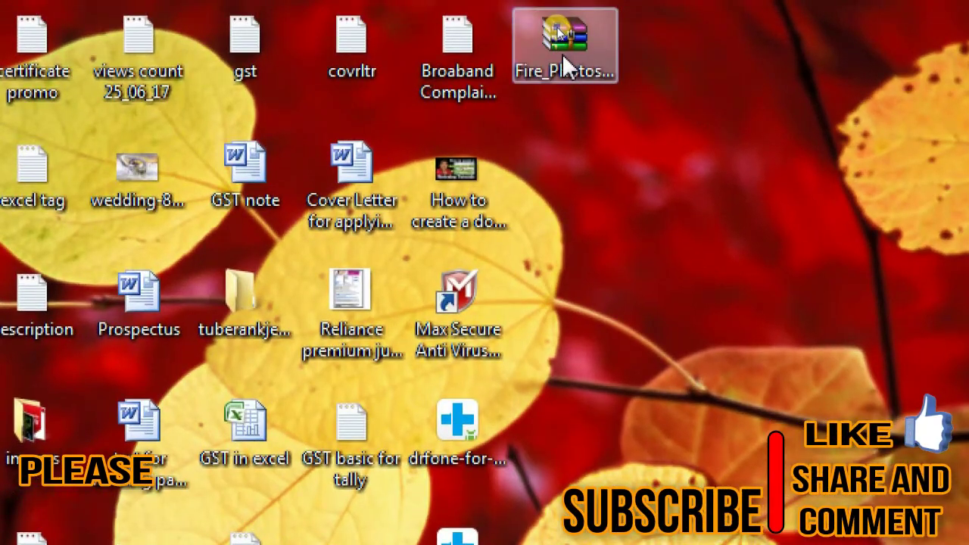
# Step: Extract the zip to a Fire_Photoshop_Brushes_4 folder, open it, and select the ABR file
pyautogui.rightClick(562, 53)
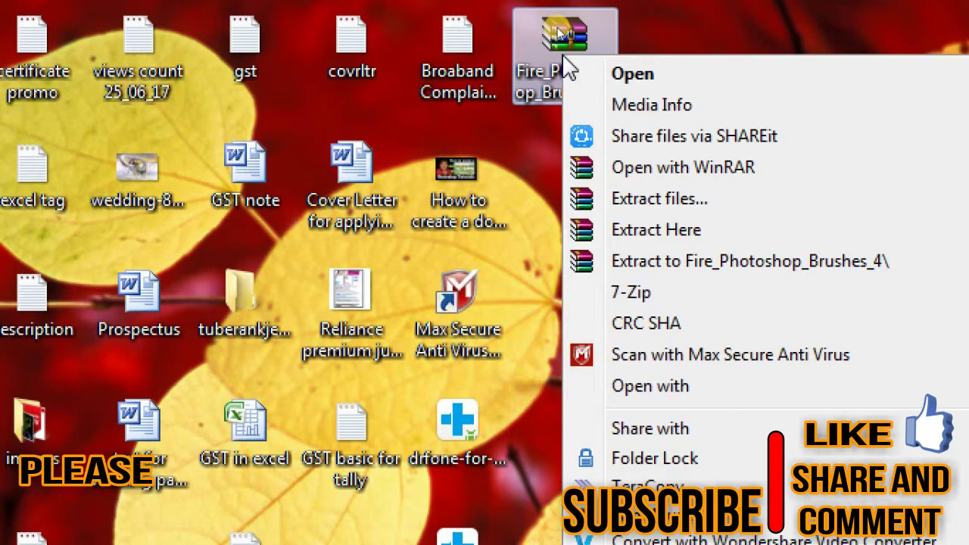
pyautogui.click(670, 232)
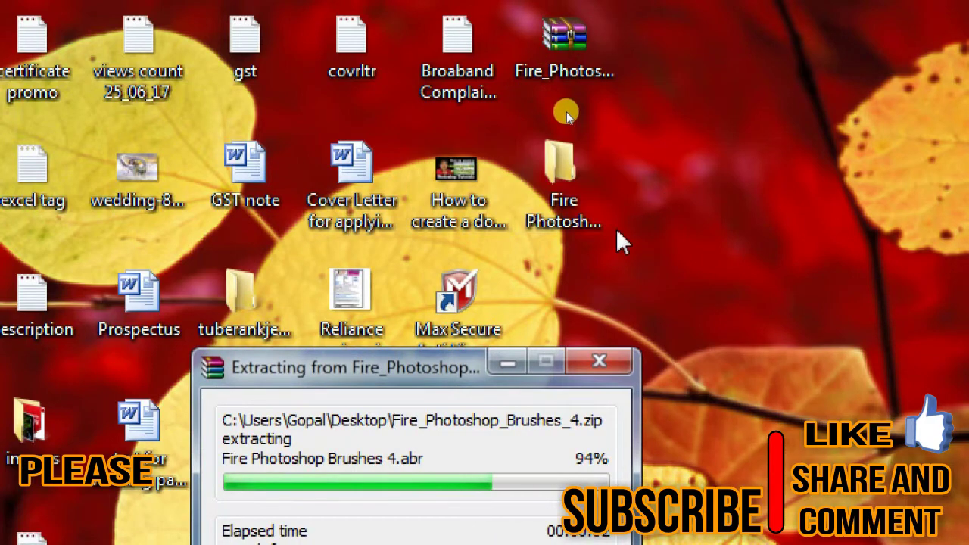
pyautogui.doubleClick(573, 182)
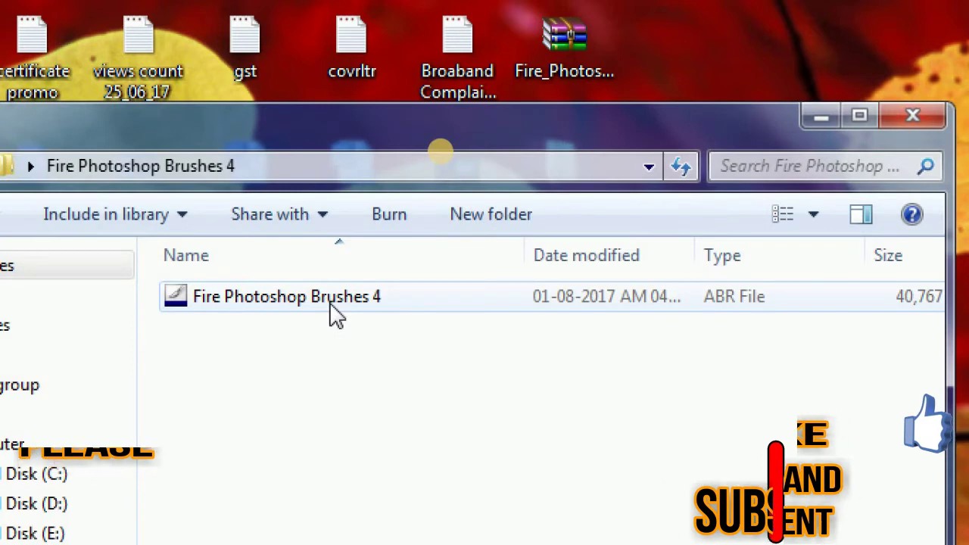
pyautogui.click(333, 307)
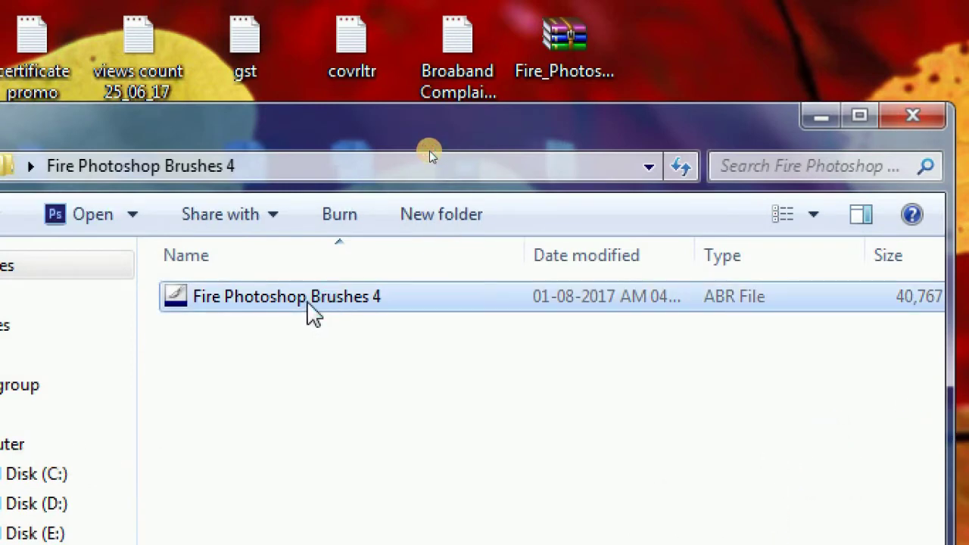
# Step: Load the fire ABR into Photoshop and create a new 640×360 white document
pyautogui.doubleClick(307, 300)
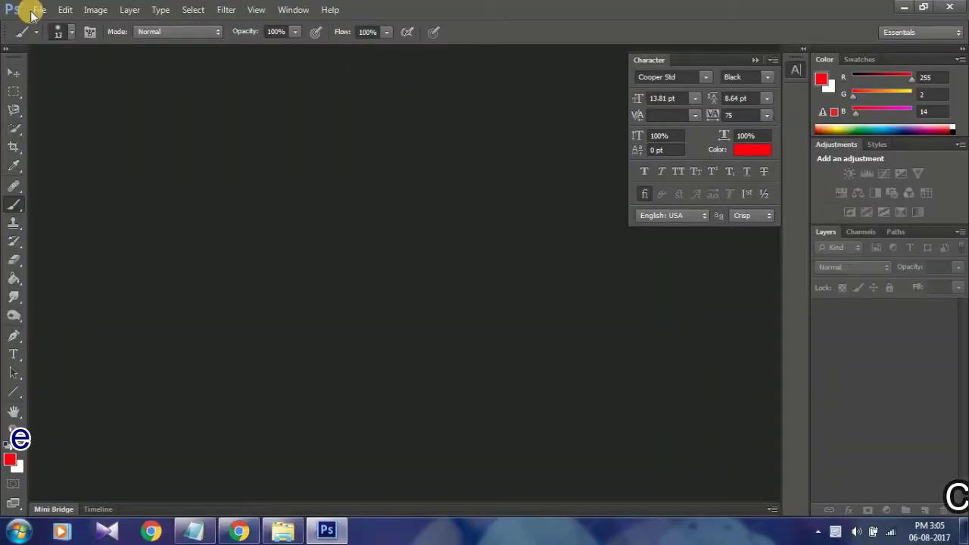
pyautogui.click(37, 9)
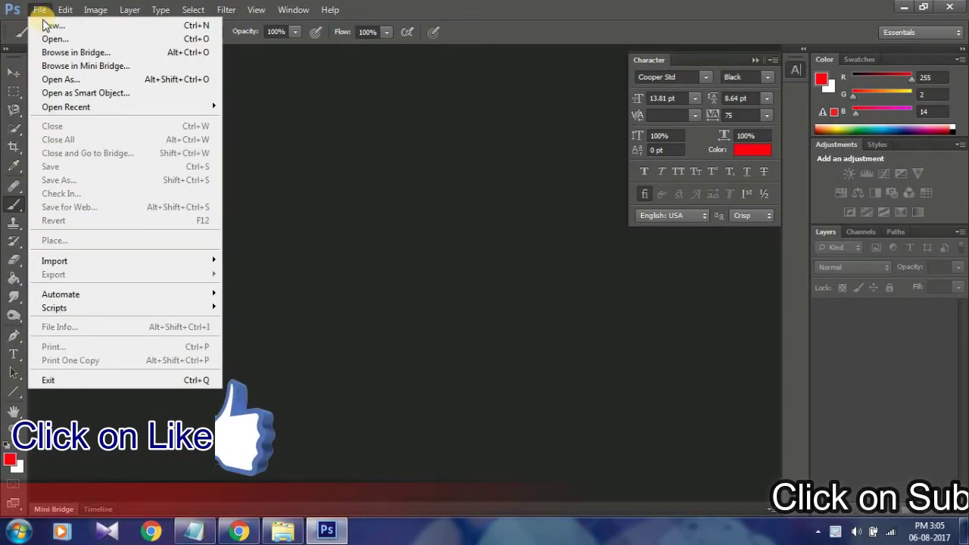
pyautogui.click(47, 25)
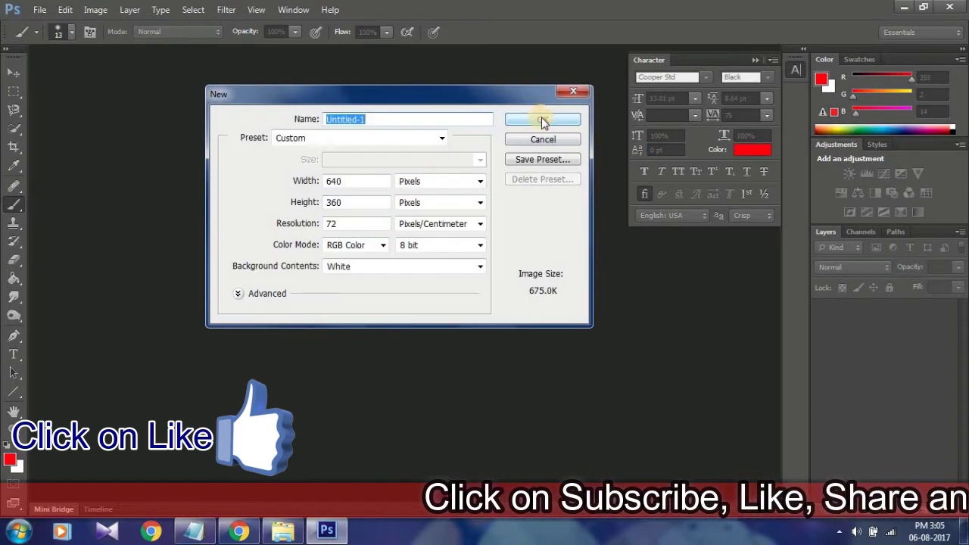
pyautogui.click(541, 118)
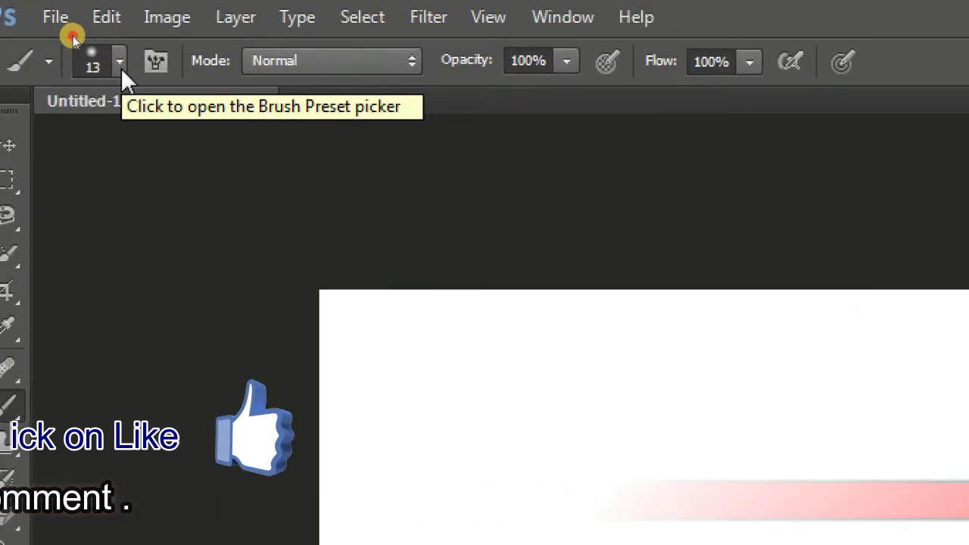
# Step: Select a 2500 px fire brush from the Brush Preset picker and shrink it to 300 px
pyautogui.click(121, 68)
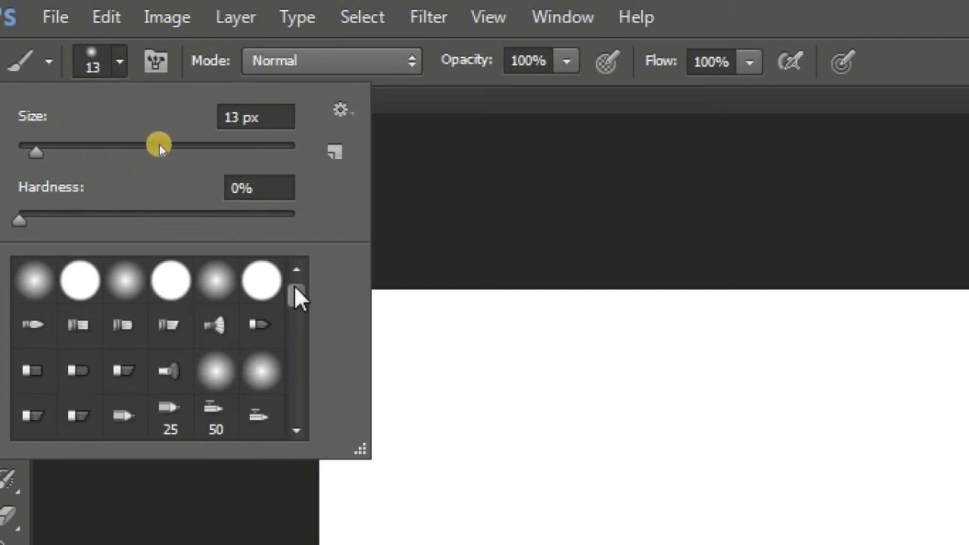
pyautogui.moveTo(295, 286); pyautogui.dragTo(296, 393)
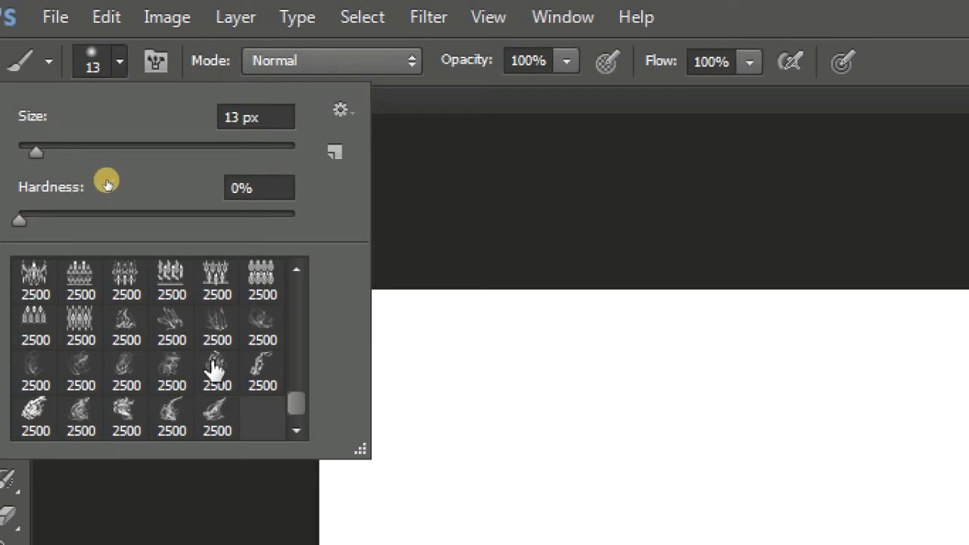
pyautogui.doubleClick(135, 343)
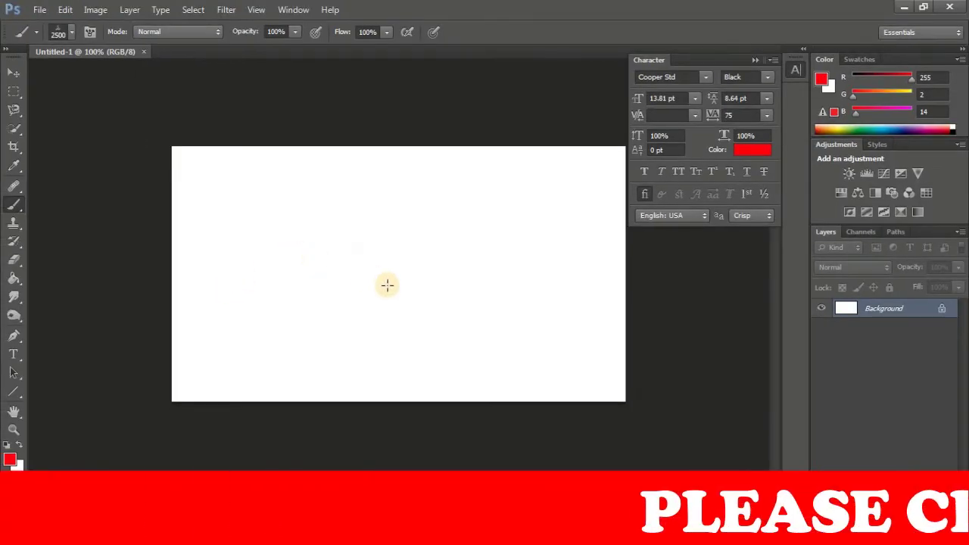
pyautogui.press('[')
pyautogui.press('[')
pyautogui.press('[')
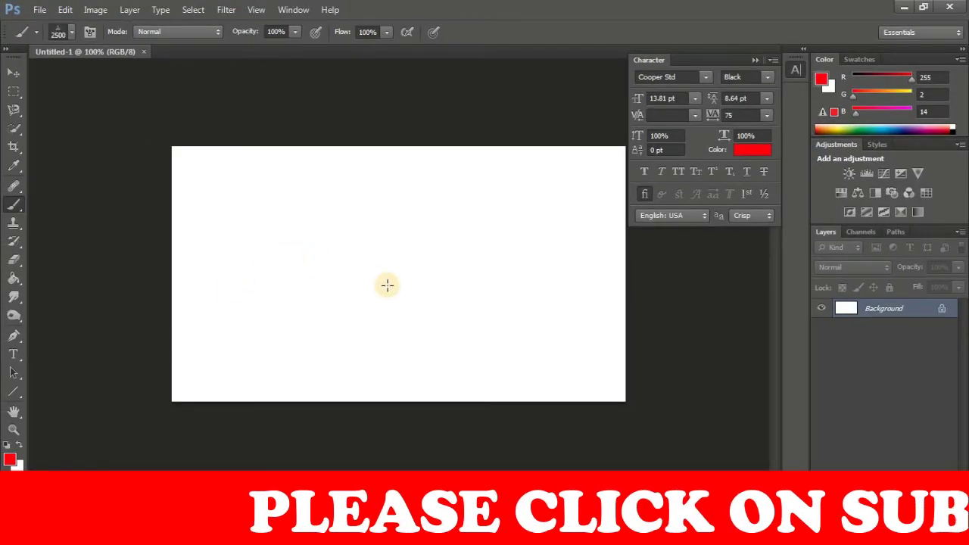
pyautogui.press('[')
pyautogui.press('[')
pyautogui.press('[')
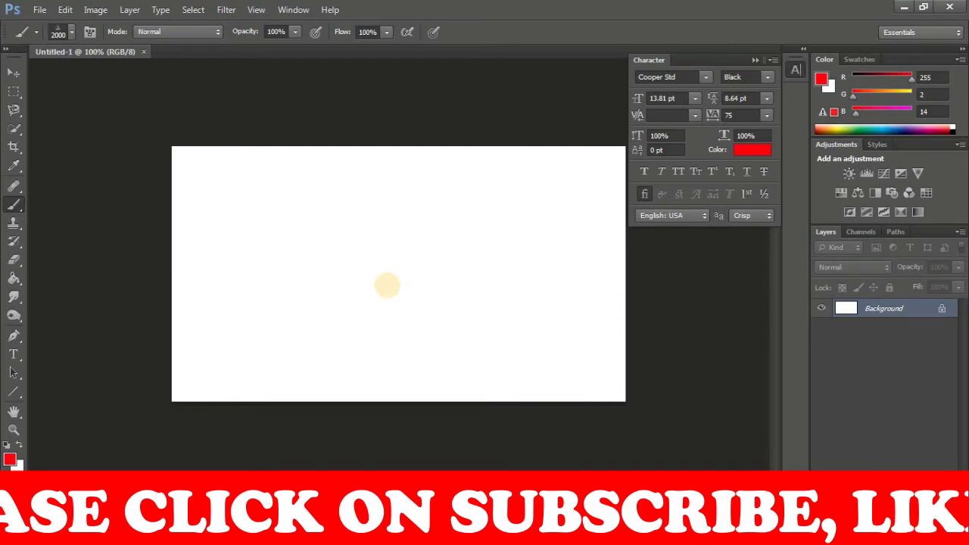
pyautogui.press('[')
pyautogui.press('[')
pyautogui.press('[')
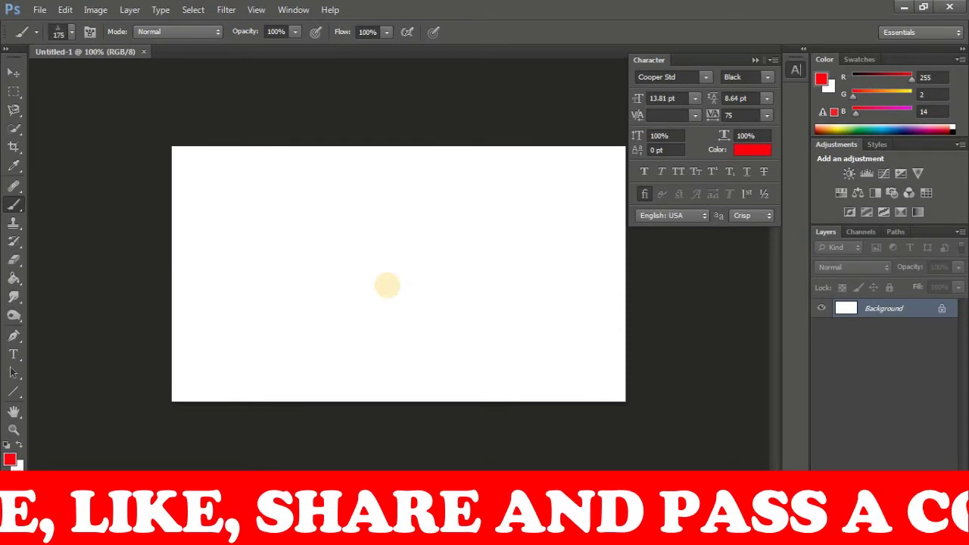
pyautogui.press('[')
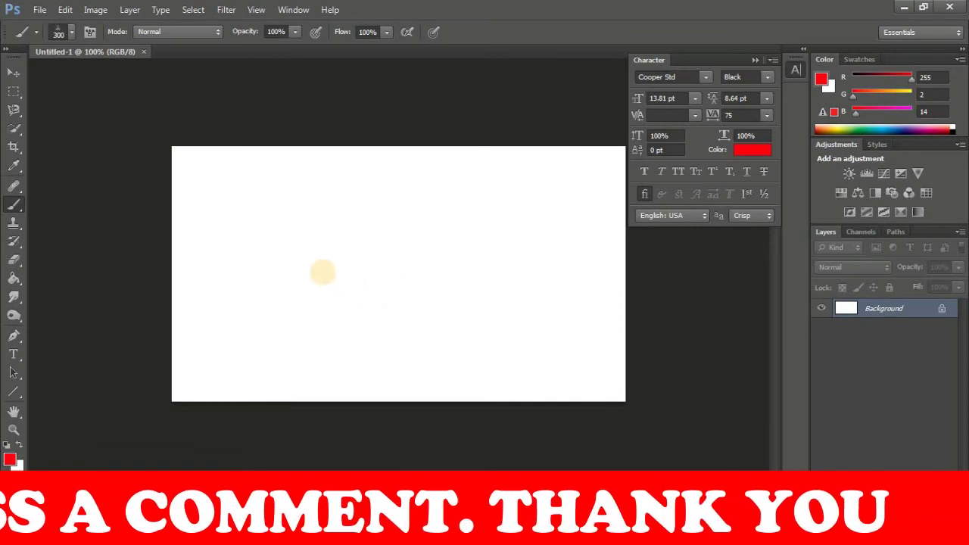
# Step: Stamp nine red fire-brush flames across the centre, left, right and upper-left of the canvas
pyautogui.click(325, 274)
pyautogui.click(444, 277)
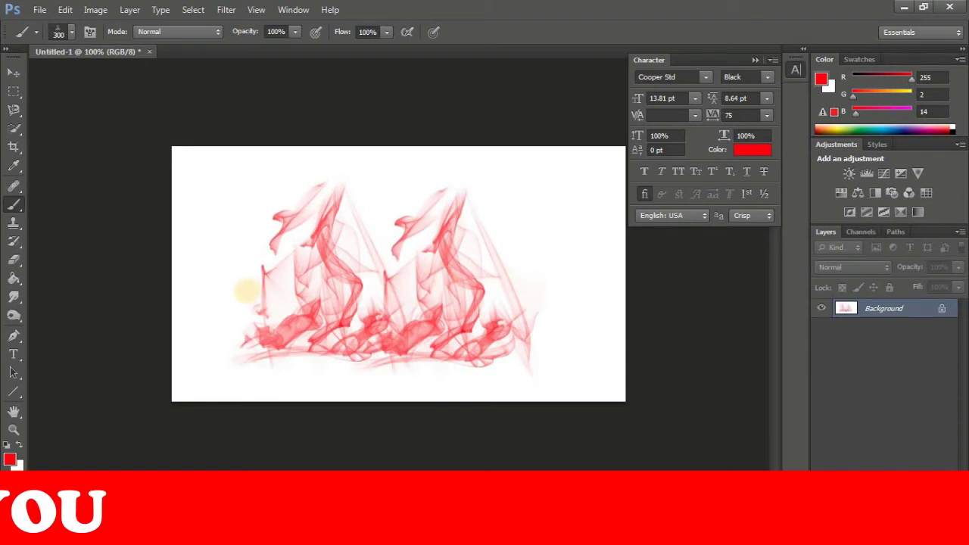
pyautogui.click(248, 291)
pyautogui.click(348, 263)
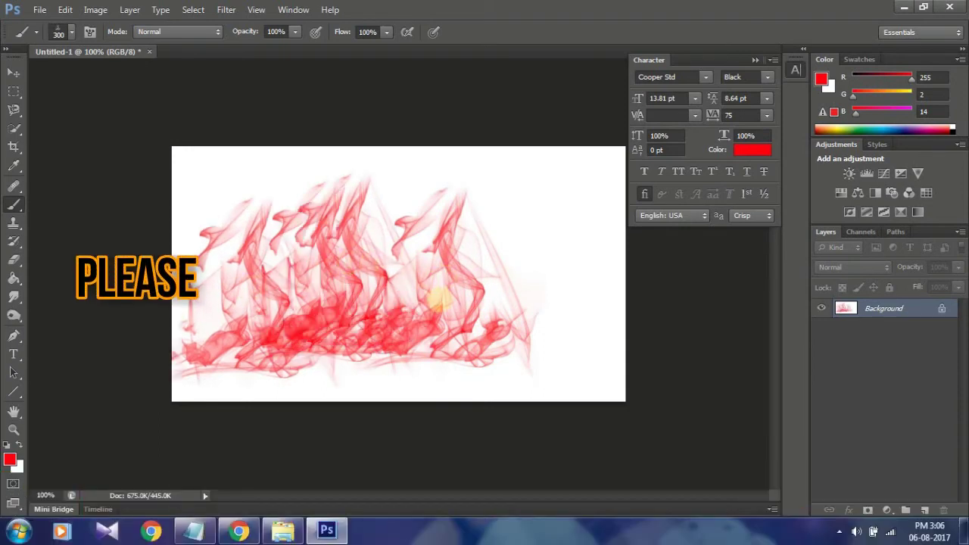
pyautogui.click(438, 297)
pyautogui.click(313, 274)
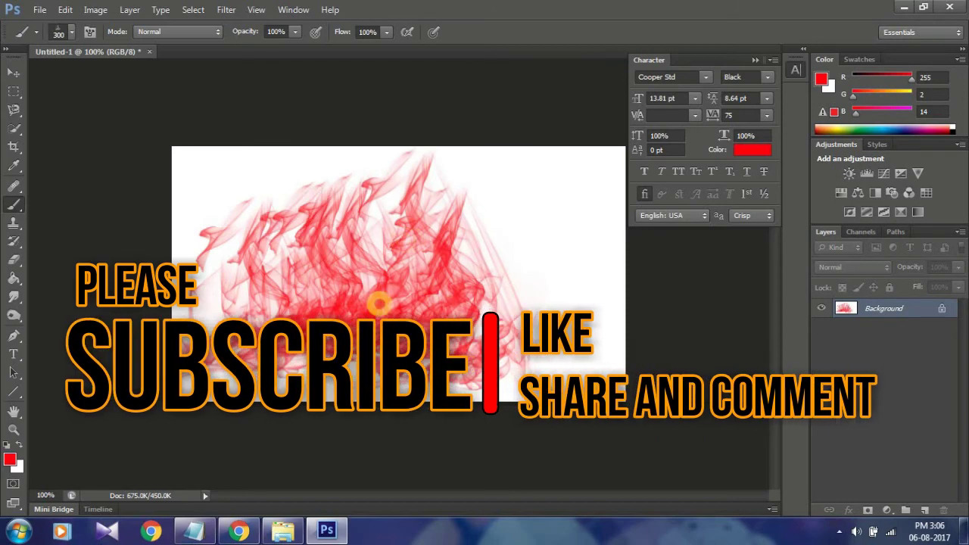
pyautogui.click(383, 288)
pyautogui.click(466, 265)
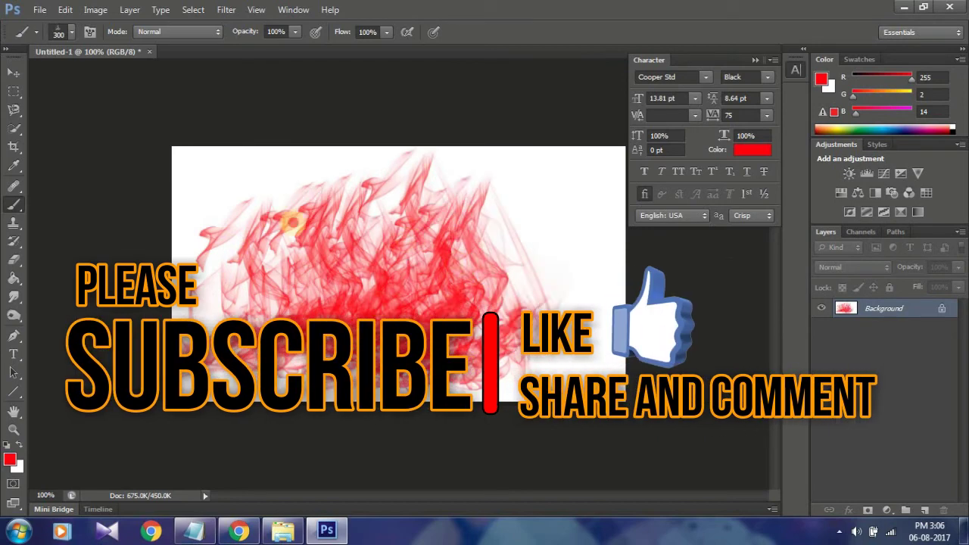
pyautogui.click(293, 221)
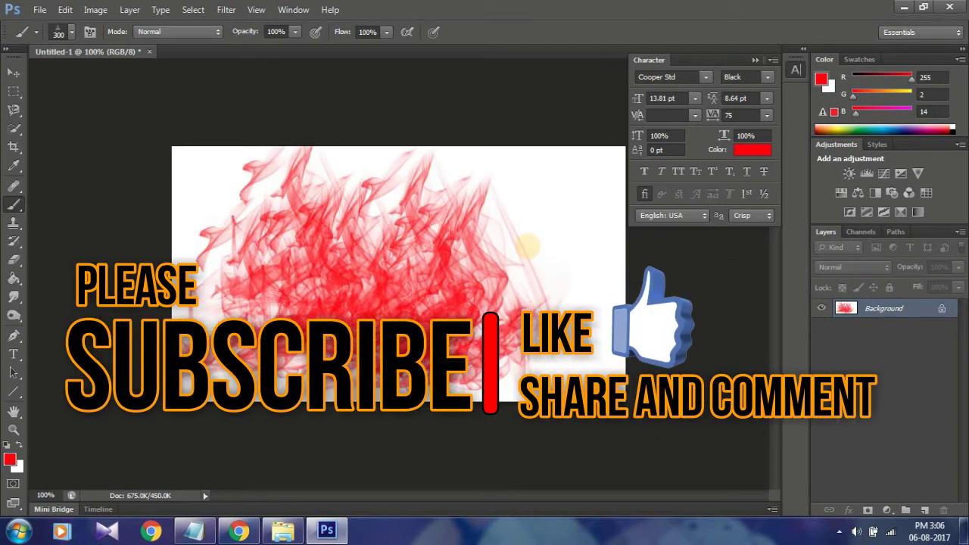